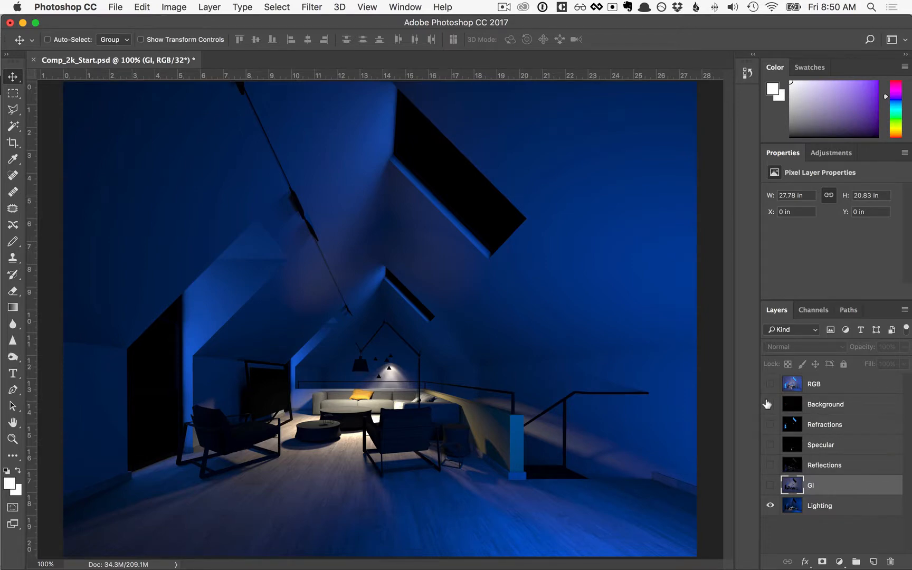
# Show the Background, Refractions, Specular, Reflections and GI layers and set their blend mode to Linear Dodge (Add)
pyautogui.moveTo(767, 404); pyautogui.dragTo(770, 485)
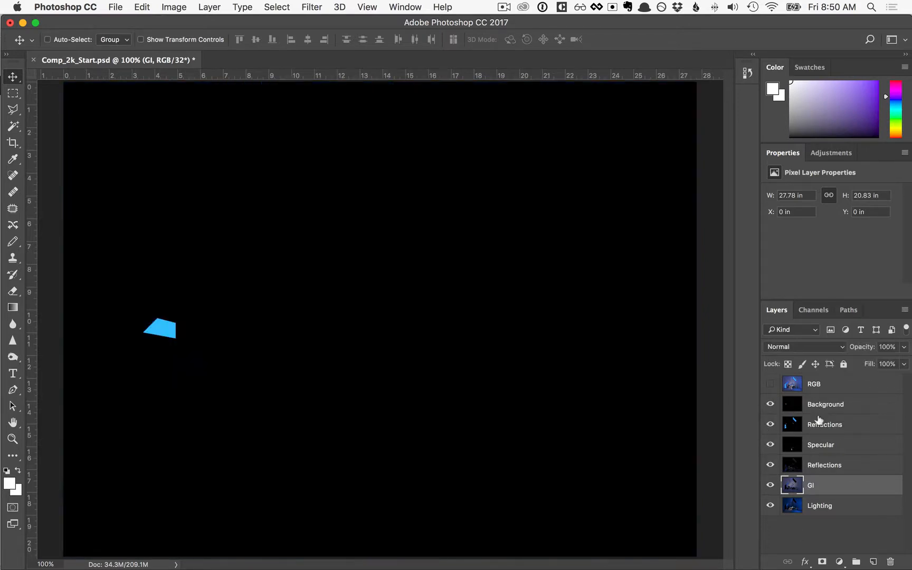
pyautogui.keyDown('shift'); pyautogui.click(819, 405); pyautogui.keyUp('shift')
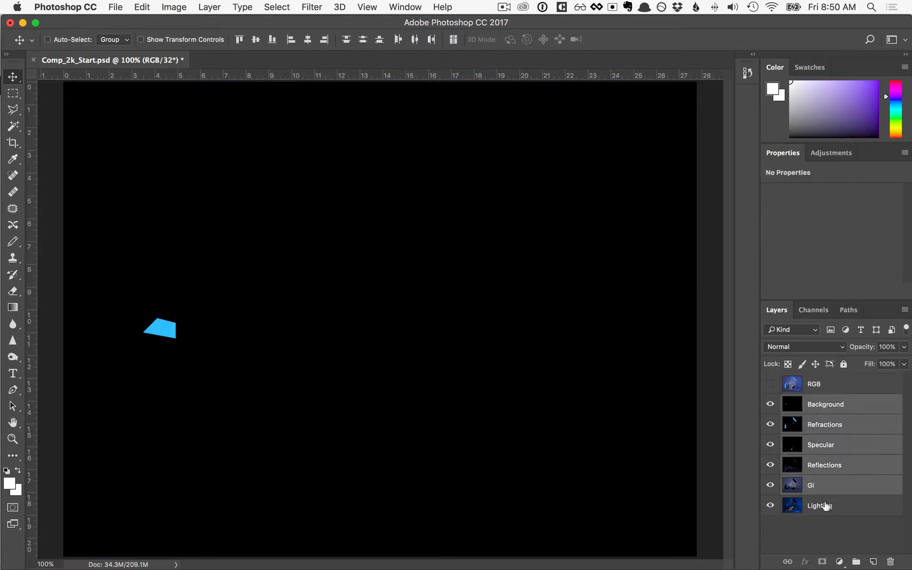
pyautogui.click(791, 347)
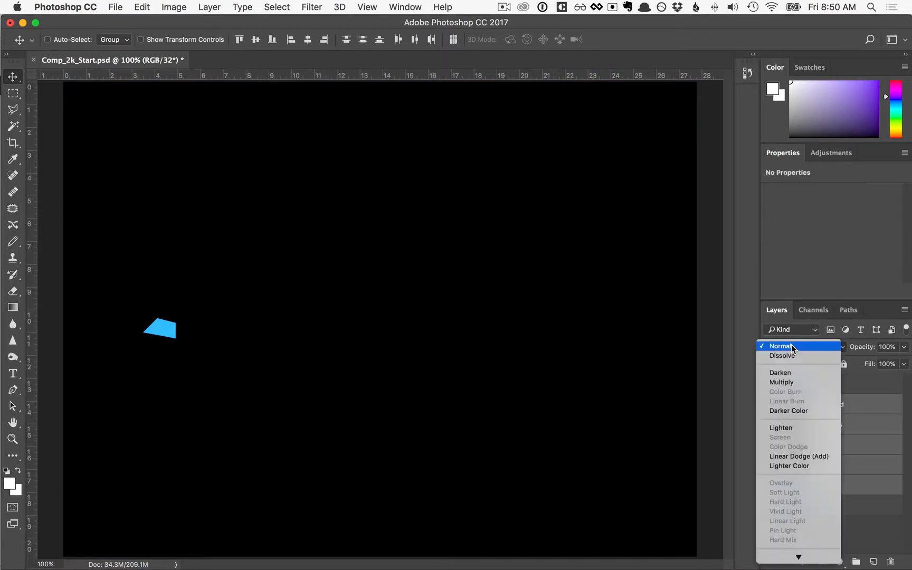
pyautogui.click(817, 456)
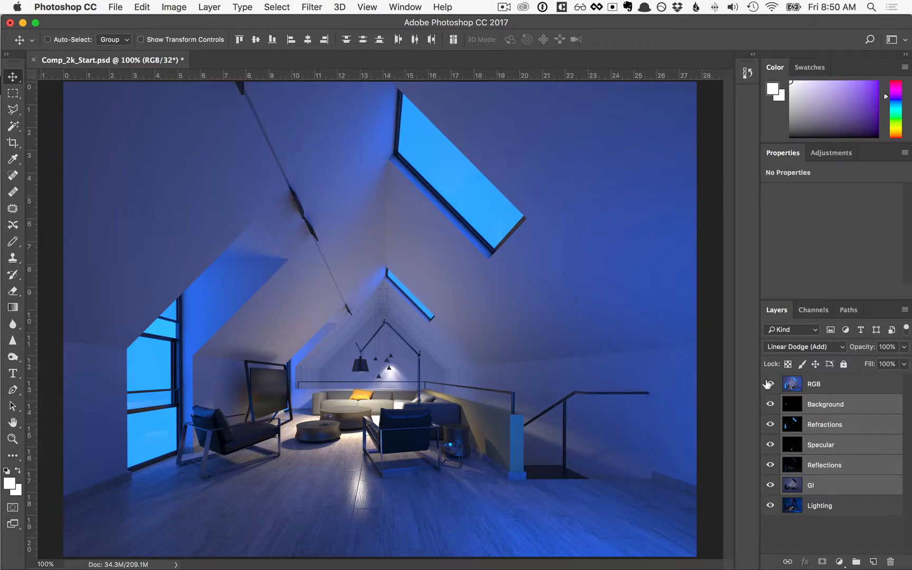
# Compare the composite against the RGB layer, and check what the Reflections layer contributes by hiding and showing it
pyautogui.click(769, 384)
pyautogui.click(808, 547)
pyautogui.click(766, 464)
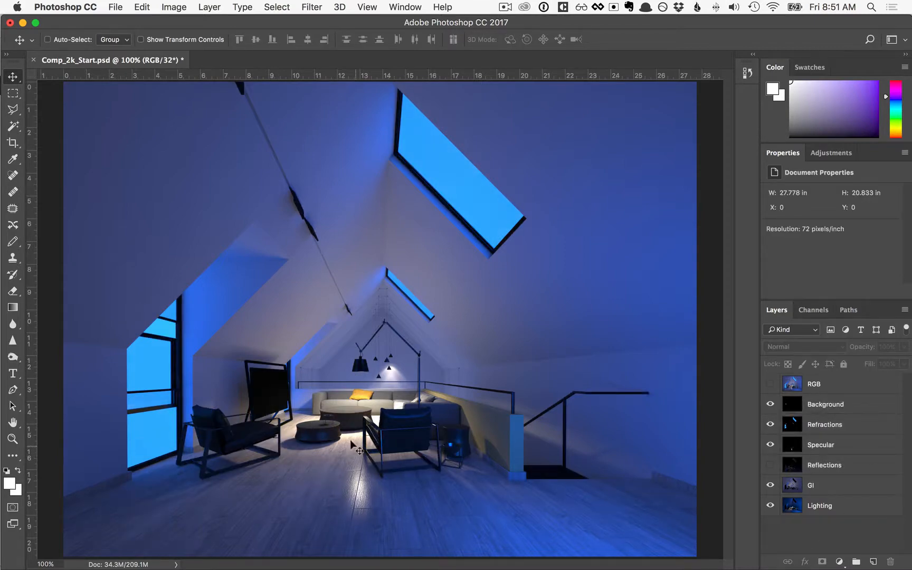
pyautogui.click(770, 464)
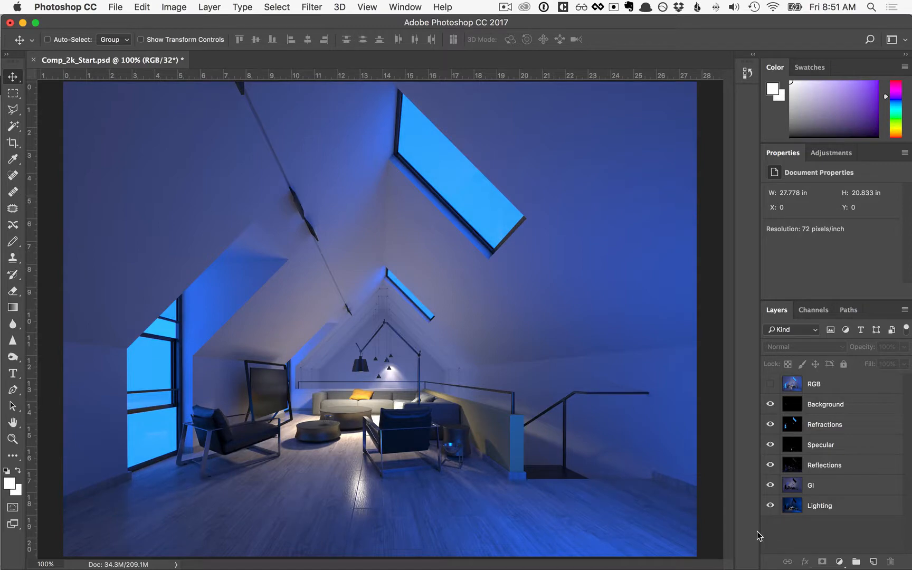
# Add an Exposure adjustment clipped to the Reflections layer with exposure +1.69, and compare the image with and without it
pyautogui.click(841, 466)
pyautogui.click(840, 562)
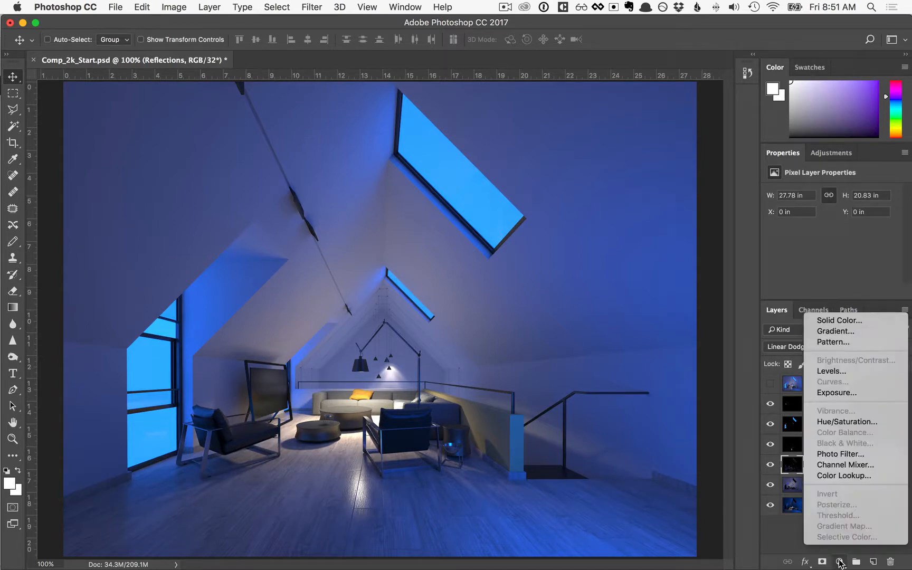
pyautogui.click(837, 393)
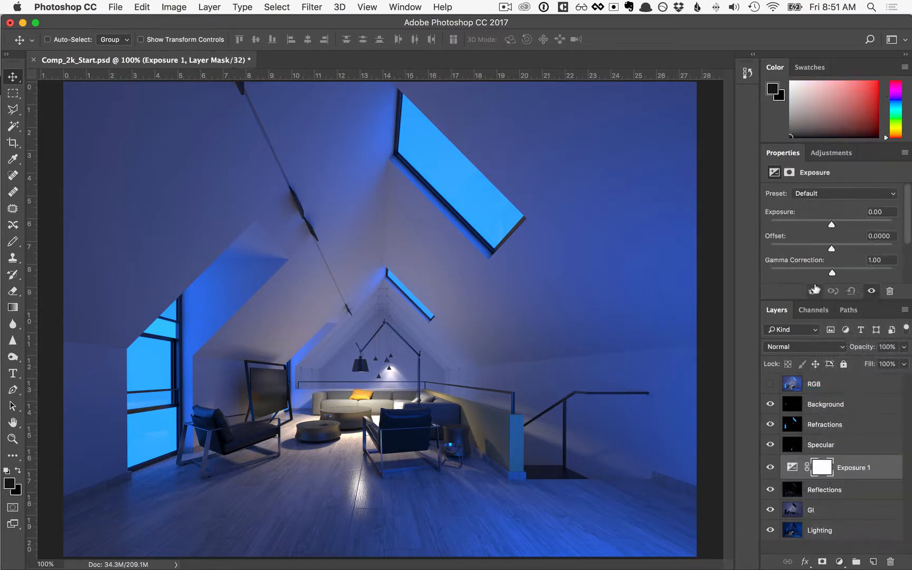
pyautogui.click(813, 291)
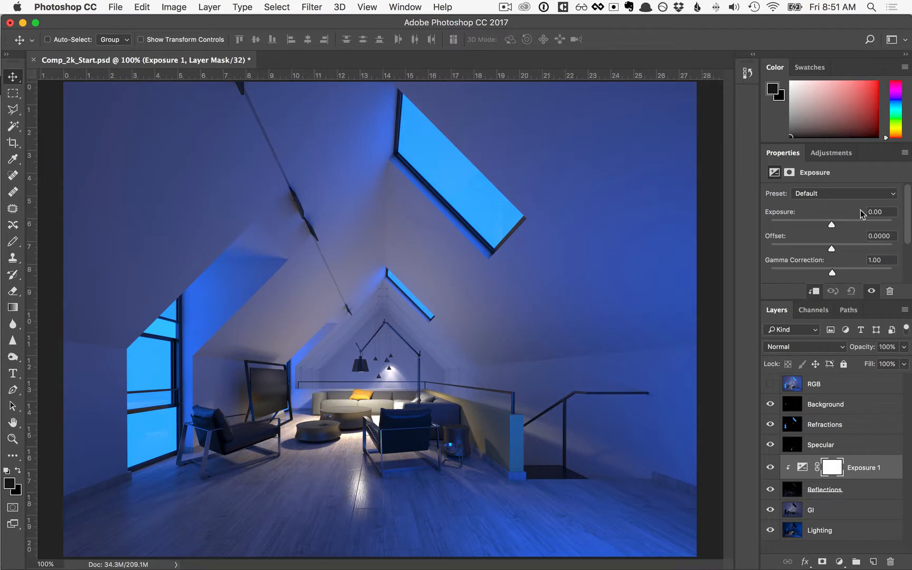
pyautogui.moveTo(832, 227)
pyautogui.mouseDown()
pyautogui.moveTo(808, 227)
pyautogui.moveTo(847, 226)
pyautogui.mouseUp()
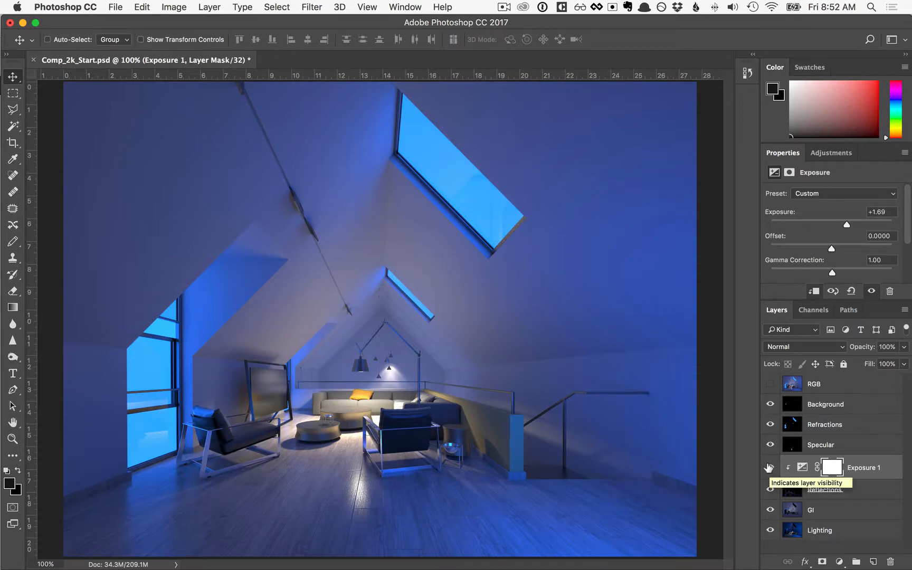
pyautogui.click(769, 468)
pyautogui.click(770, 468)
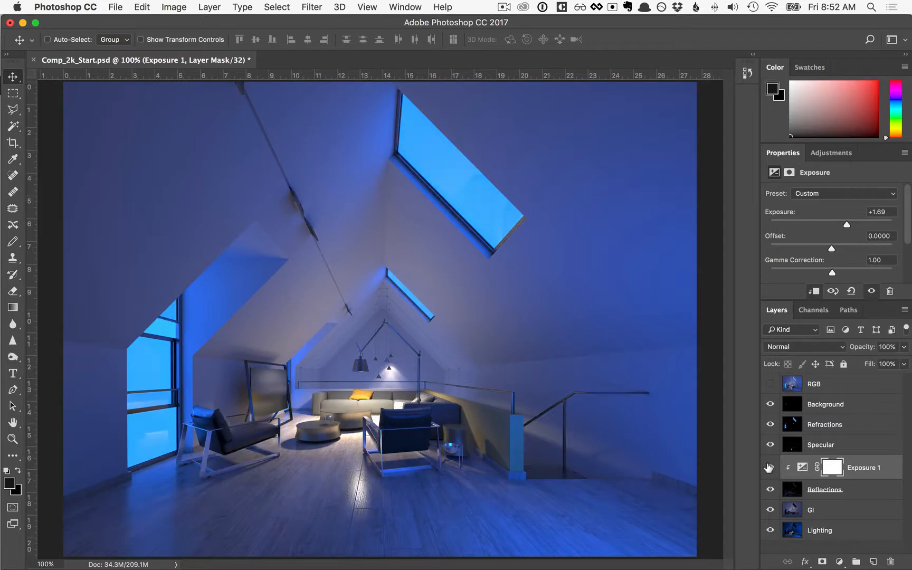
# Add an Exposure adjustment clipped to the Refractions layer with exposure -1.55
pyautogui.click(846, 424)
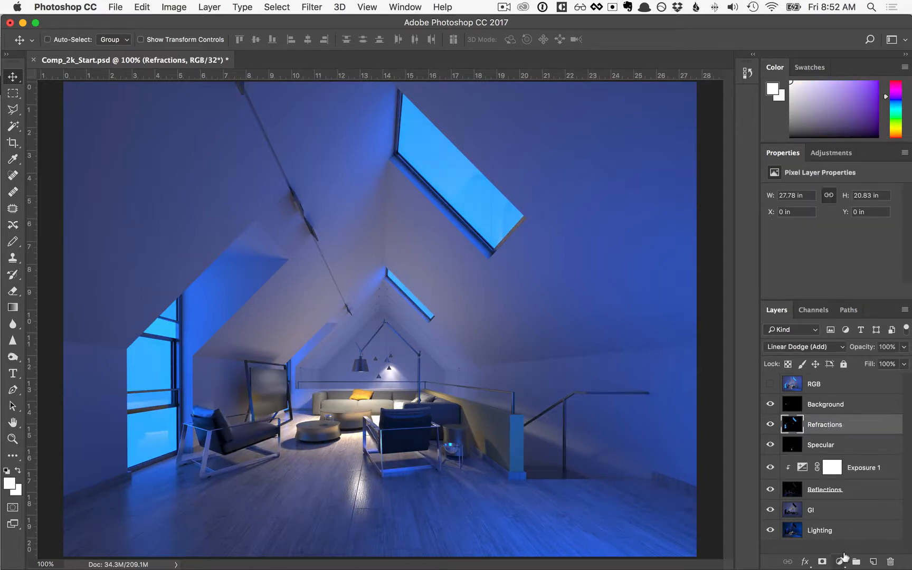
pyautogui.click(841, 561)
pyautogui.click(813, 404)
pyautogui.click(815, 292)
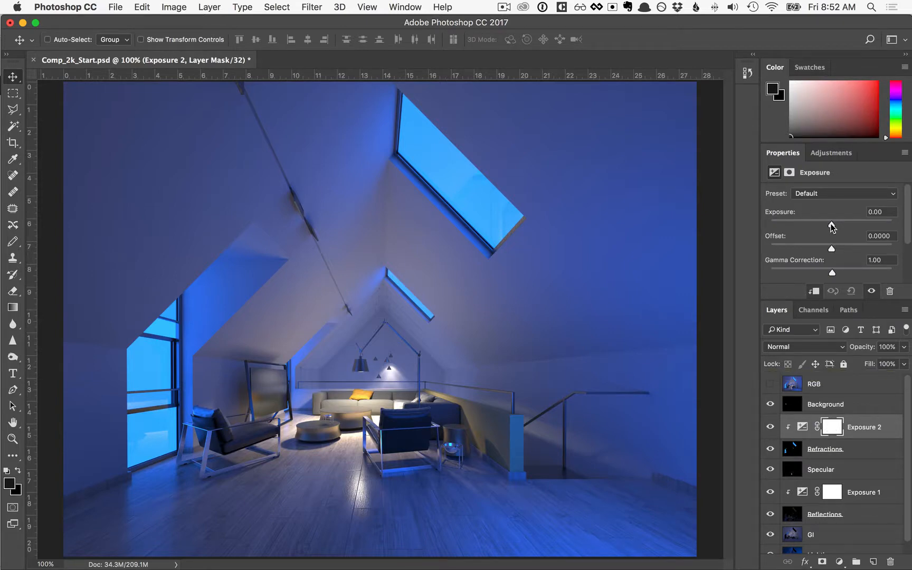
pyautogui.moveTo(833, 227); pyautogui.dragTo(817, 226)
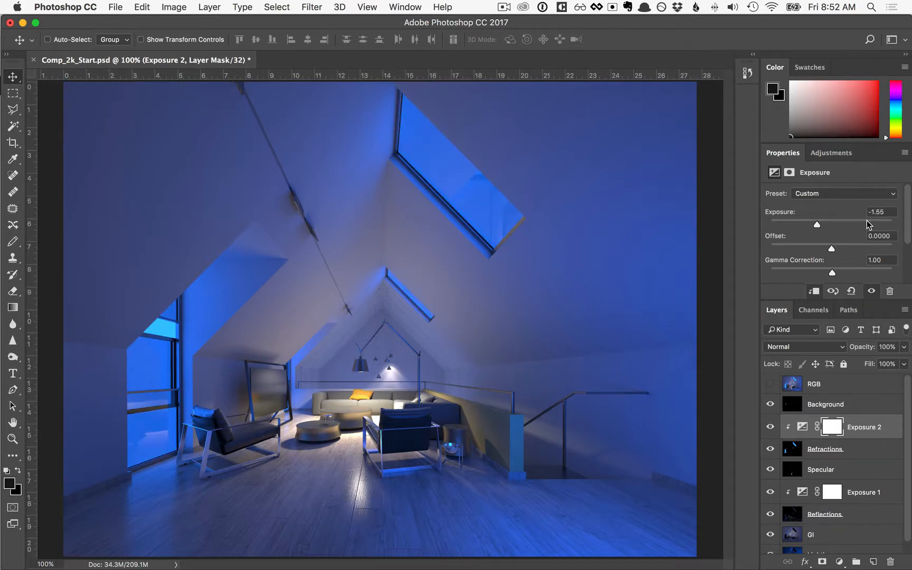
# Add an Exposure adjustment clipped to the Background layer, copying the -1.55 exposure value from the Refractions adjustment
pyautogui.moveTo(888, 213); pyautogui.dragTo(862, 212)
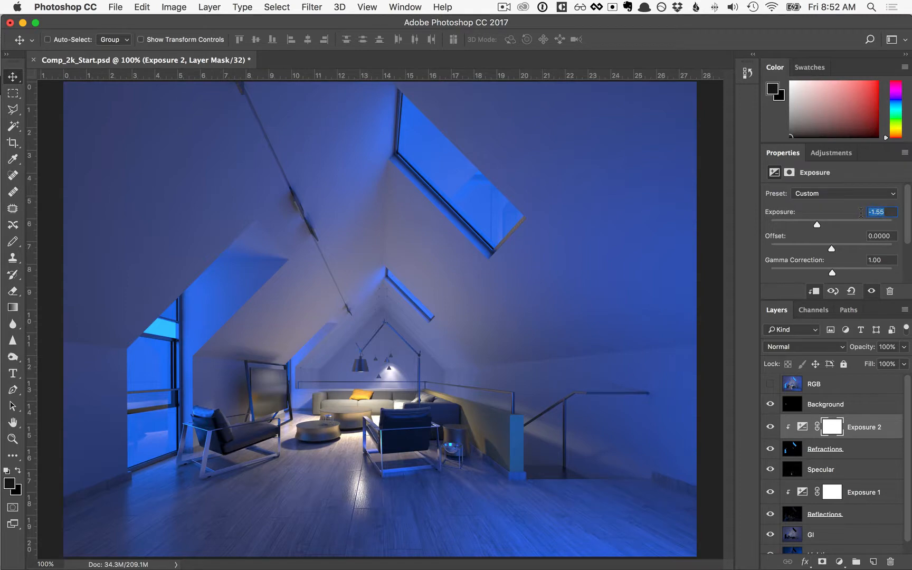
pyautogui.press('super+c')
pyautogui.click(856, 397)
pyautogui.click(839, 561)
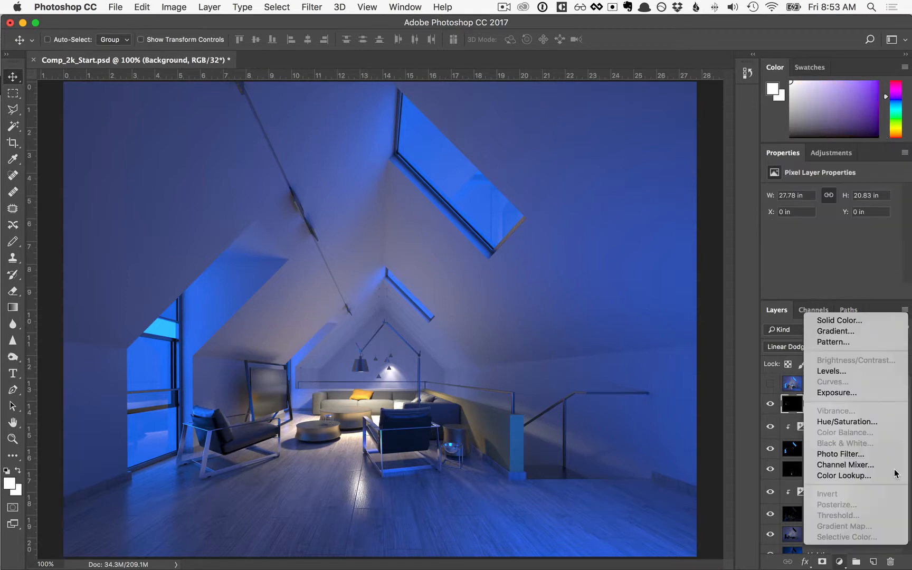
pyautogui.click(877, 392)
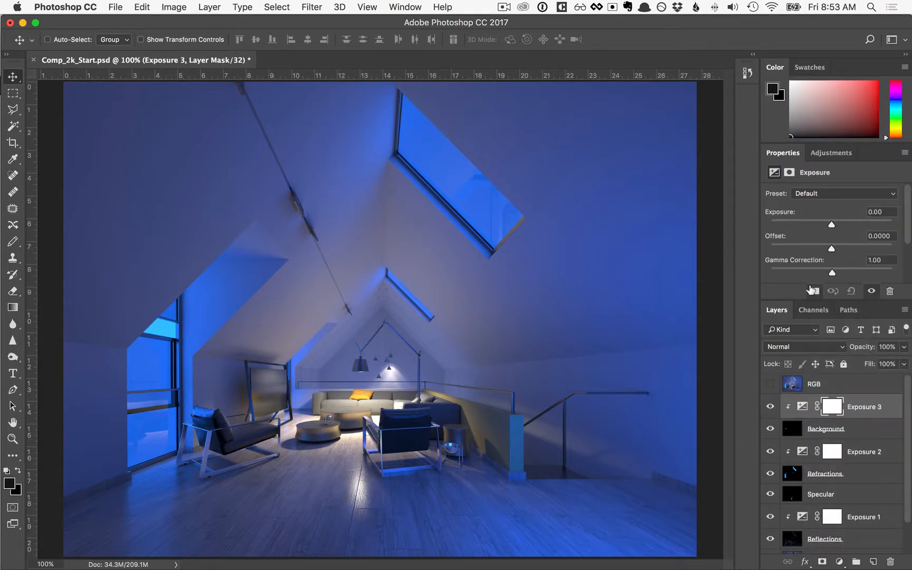
pyautogui.moveTo(889, 213); pyautogui.dragTo(851, 209)
pyautogui.press('super+v')
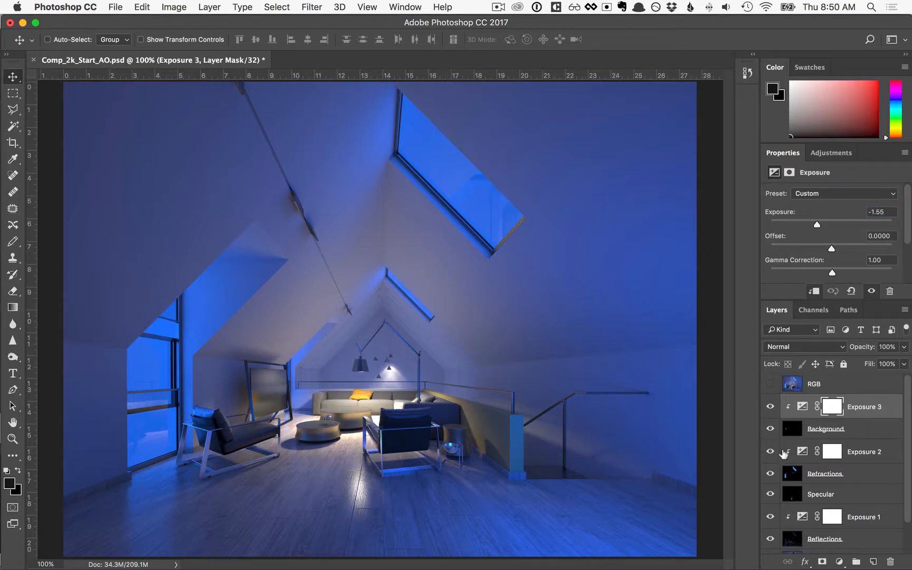
# Merge the layers and convert the image to 8 Bits/Channel, using the Exposure and Gamma method for HDR toning
pyautogui.click(174, 6)
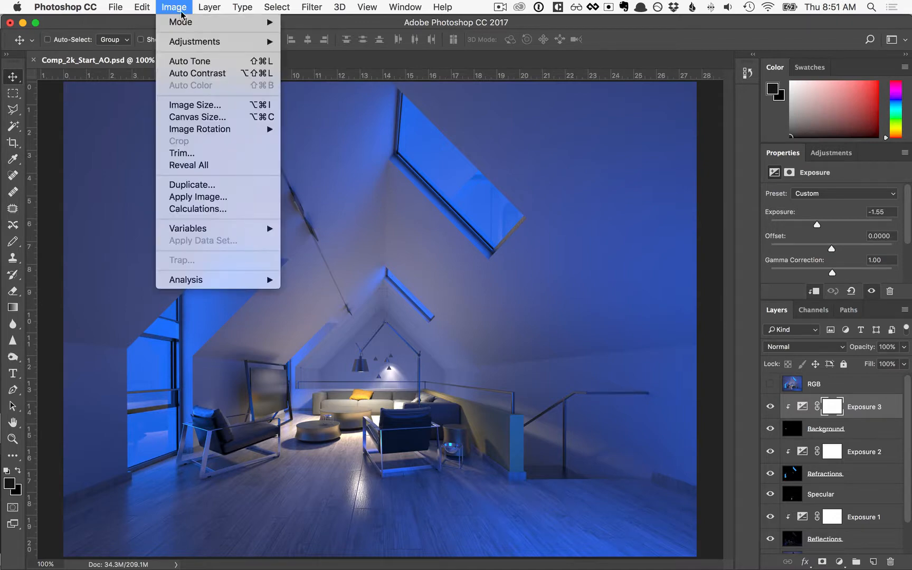
pyautogui.moveTo(192, 23)
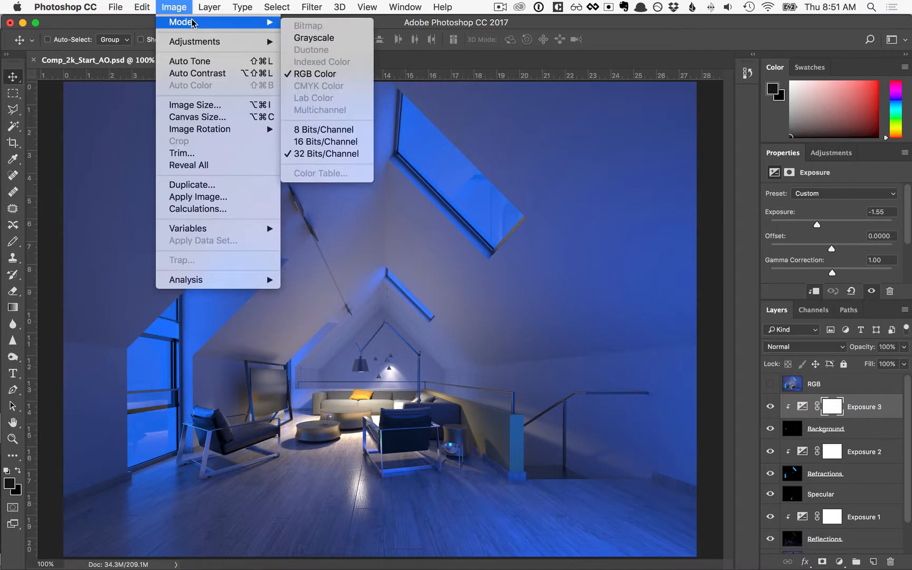
pyautogui.click(320, 133)
pyautogui.click(554, 207)
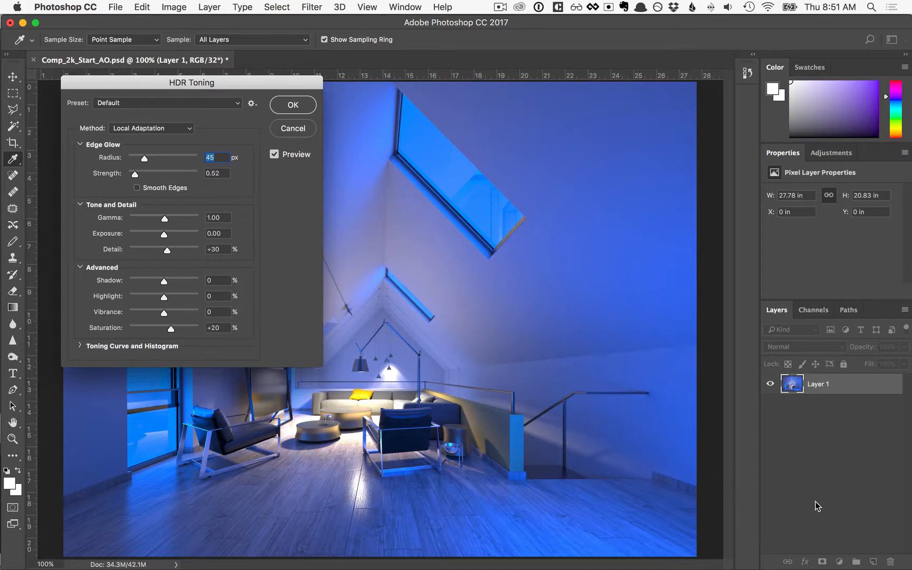
pyautogui.moveTo(214, 85); pyautogui.dragTo(222, 189)
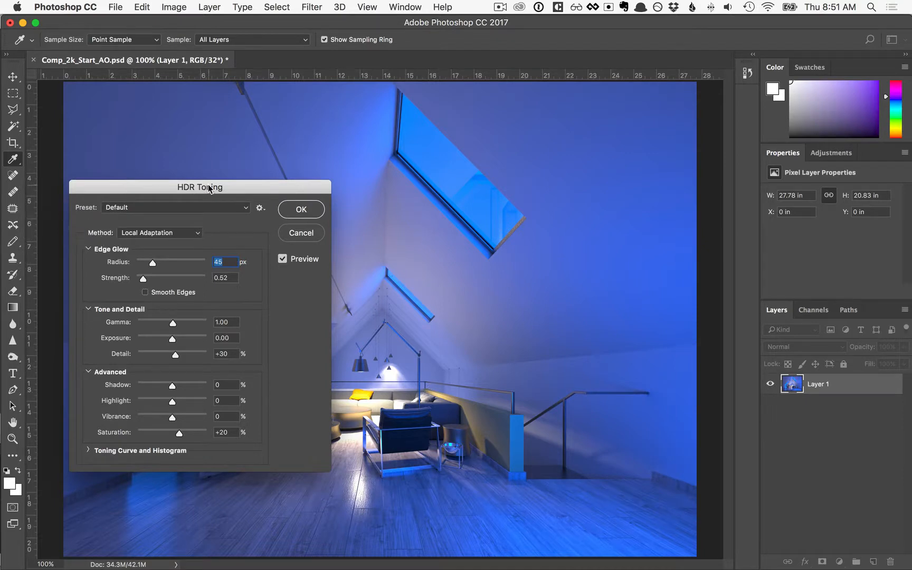
pyautogui.click(142, 233)
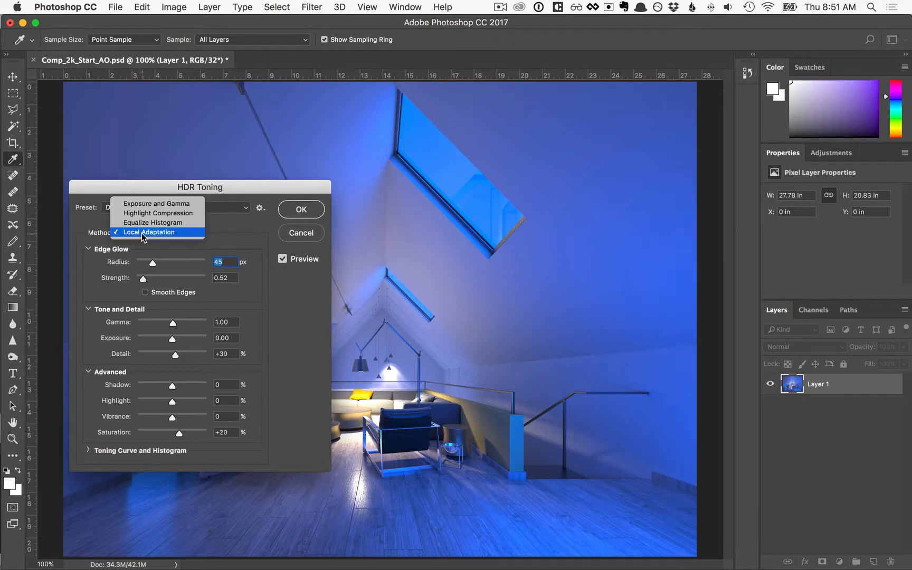
pyautogui.click(146, 205)
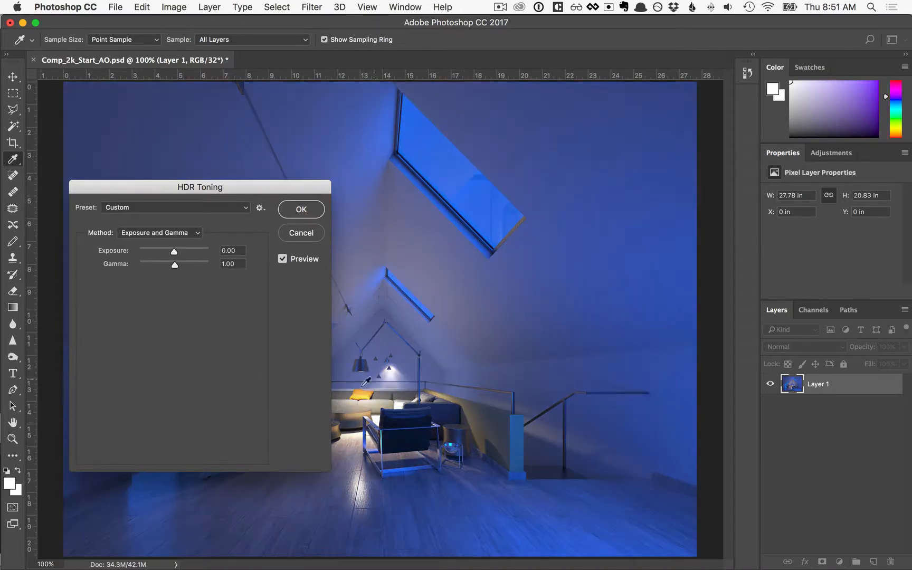
pyautogui.click(306, 212)
pyautogui.press('v')
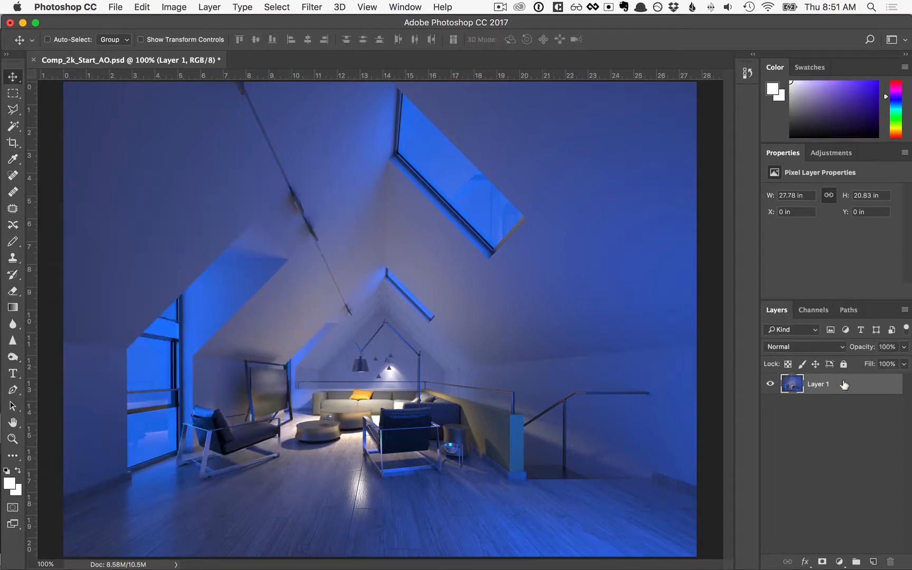
# Convert the merged layer to a smart object and apply a Camera Raw filter with auto tone settings and saturation +39
pyautogui.rightClick(845, 385)
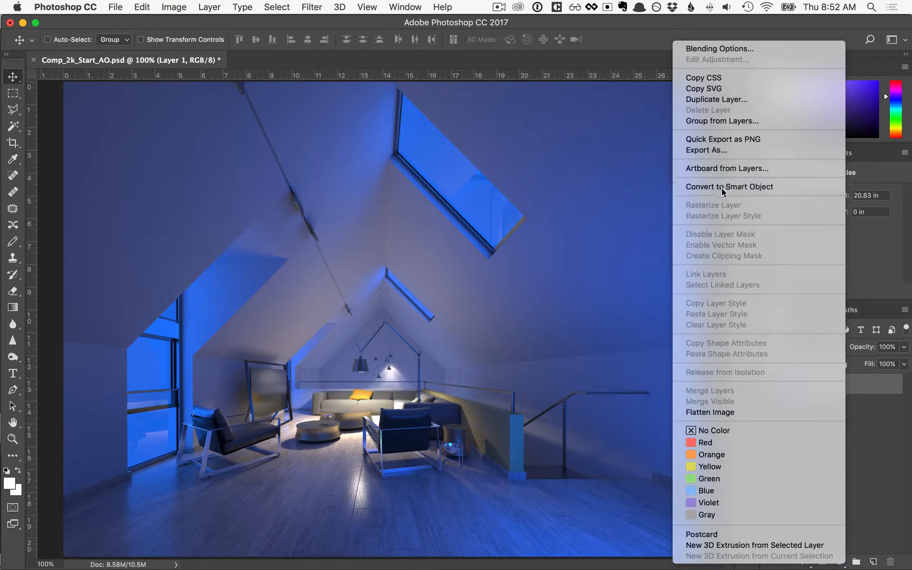
pyautogui.click(696, 187)
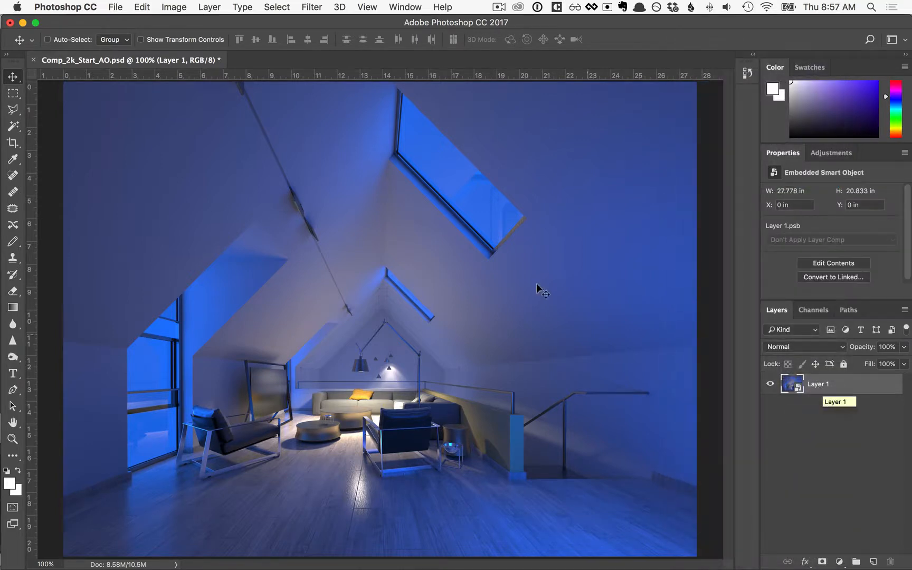
pyautogui.click(312, 7)
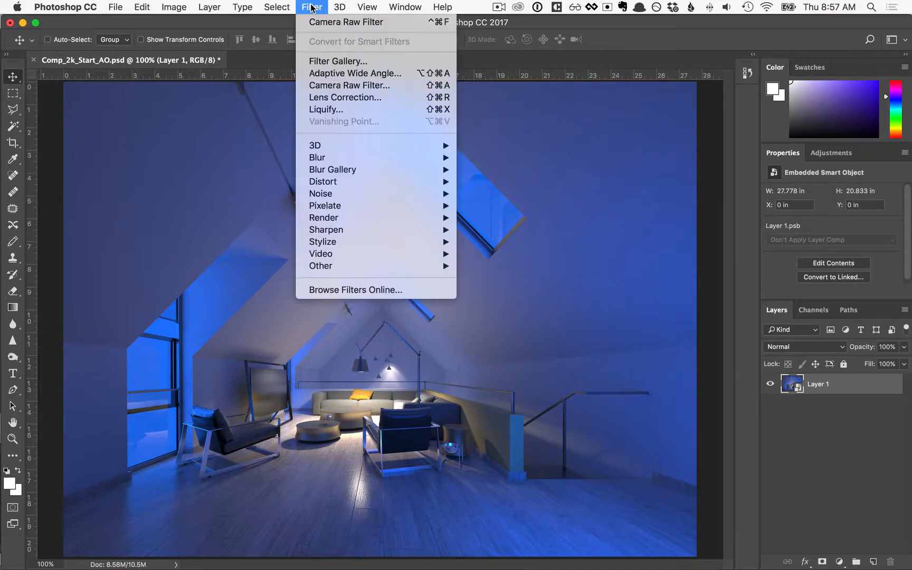
pyautogui.click(347, 86)
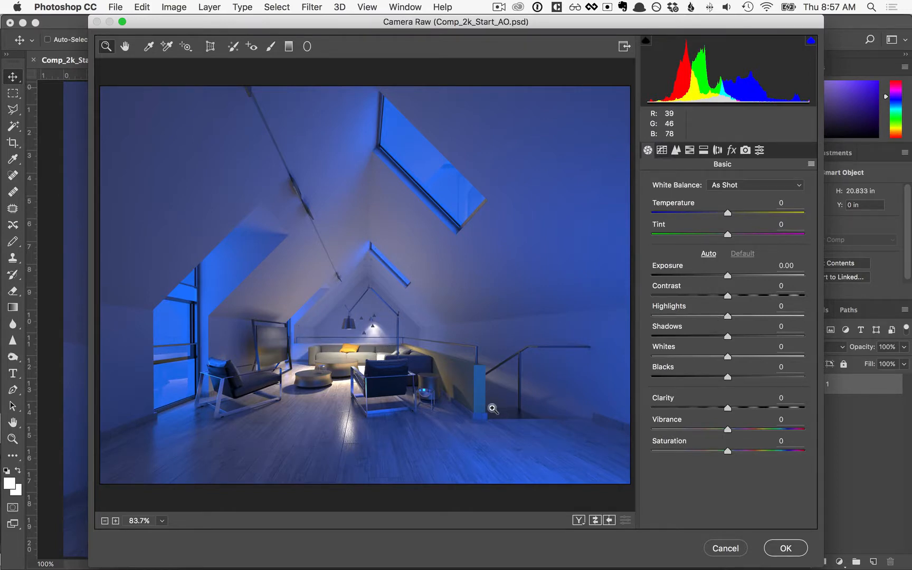
pyautogui.click(707, 254)
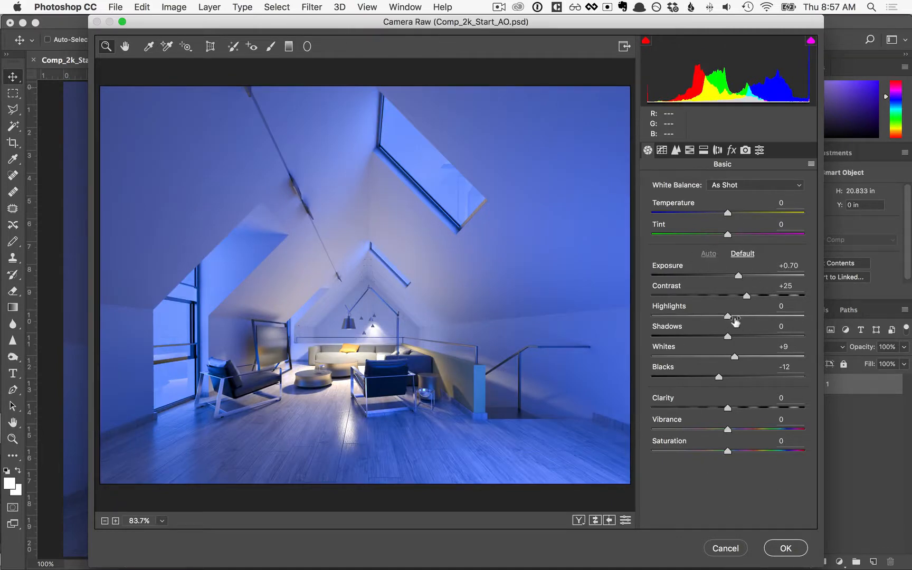
pyautogui.moveTo(743, 294)
pyautogui.mouseDown()
pyautogui.moveTo(755, 294)
pyautogui.moveTo(746, 293)
pyautogui.mouseUp()
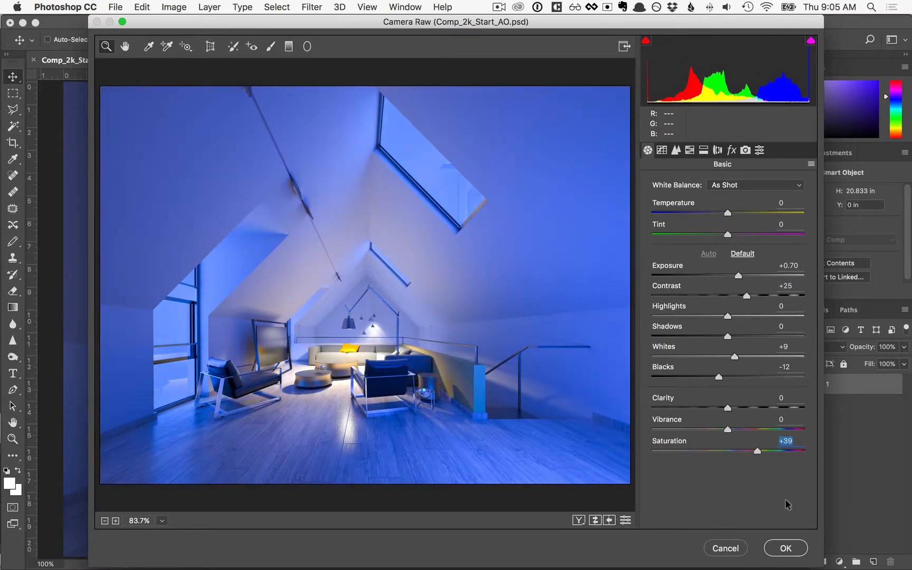
pyautogui.click(786, 547)
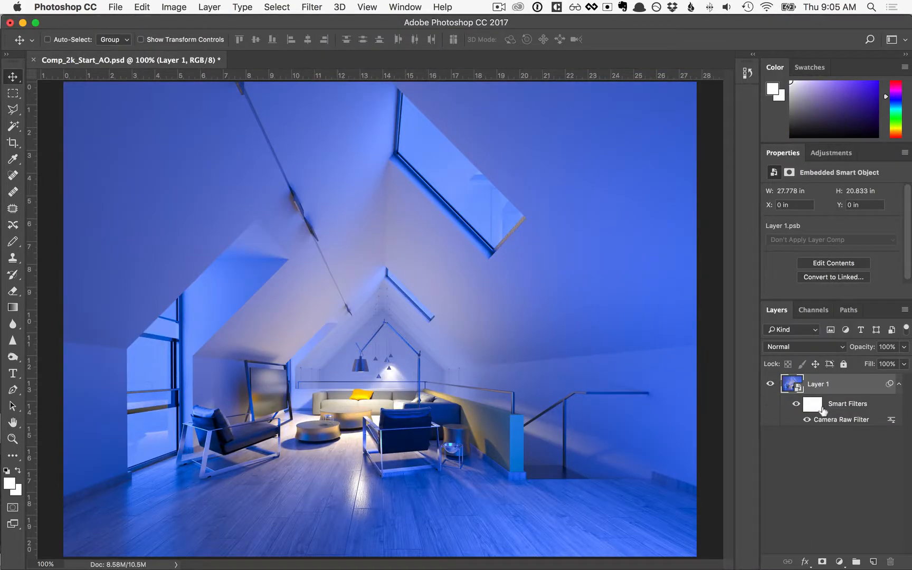
# Reduce the opacity of the Camera Raw smart filter through its blending options
pyautogui.doubleClick(891, 419)
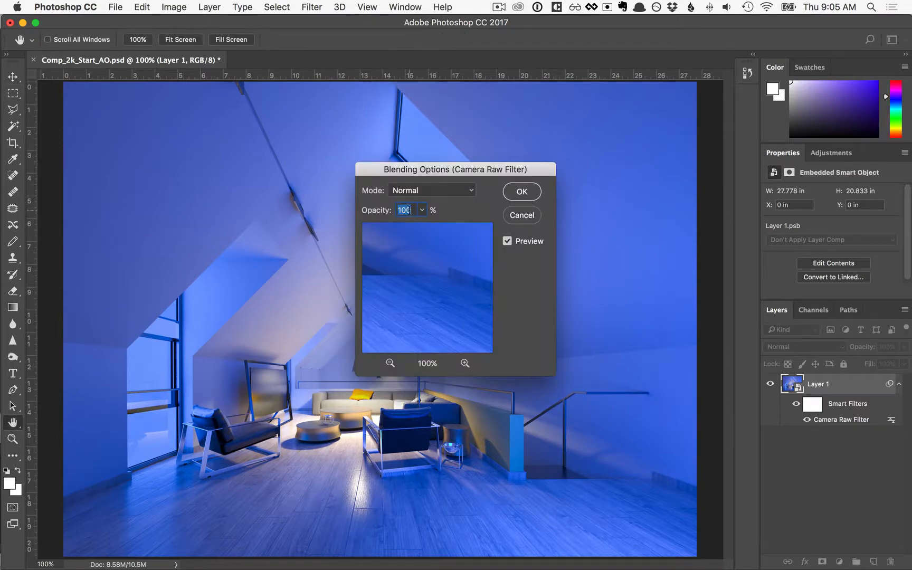
pyautogui.write('12')
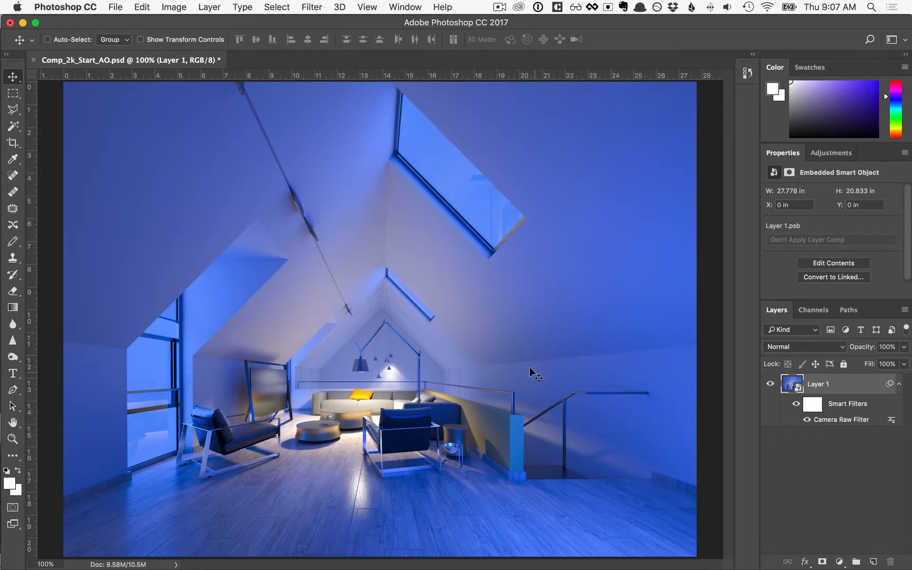
# Open the material ID render pass Interior_Night_2k.MaterialID.exr from the Rendering folder
pyautogui.click(115, 7)
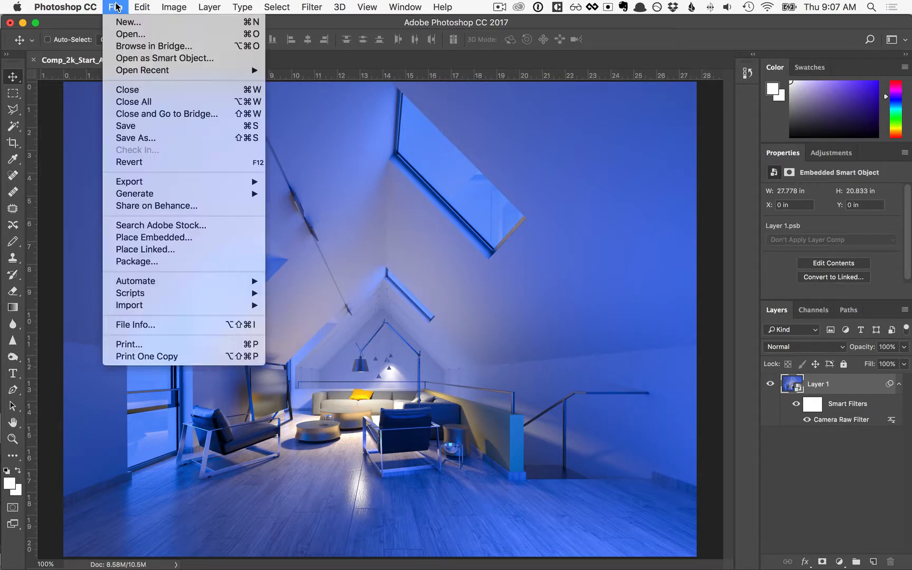
pyautogui.click(131, 35)
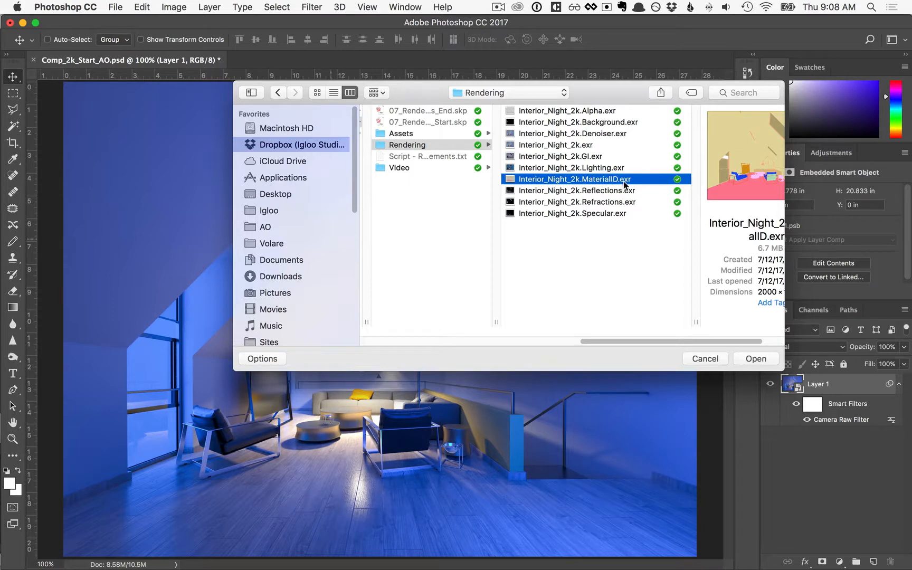
pyautogui.click(754, 359)
pyautogui.click(497, 203)
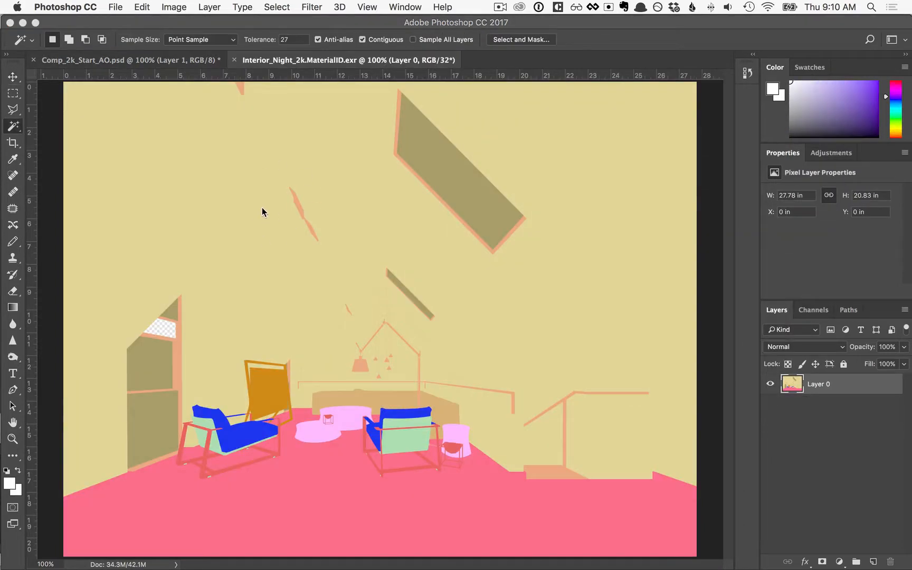
# Convert the material ID image to 8 Bits/Channel, merging its layers and using the Exposure and Gamma method for HDR toning
pyautogui.click(177, 7)
pyautogui.moveTo(181, 21)
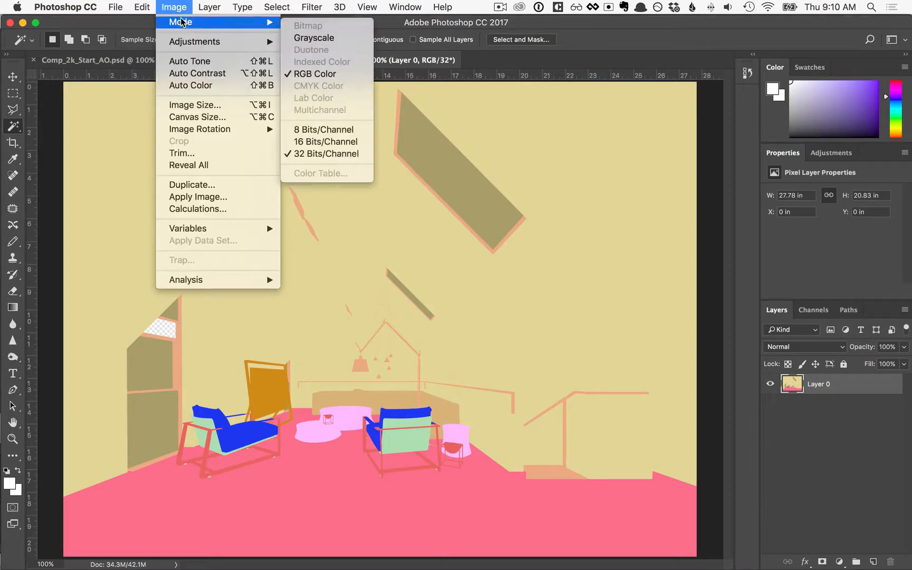
pyautogui.click(315, 132)
pyautogui.click(543, 209)
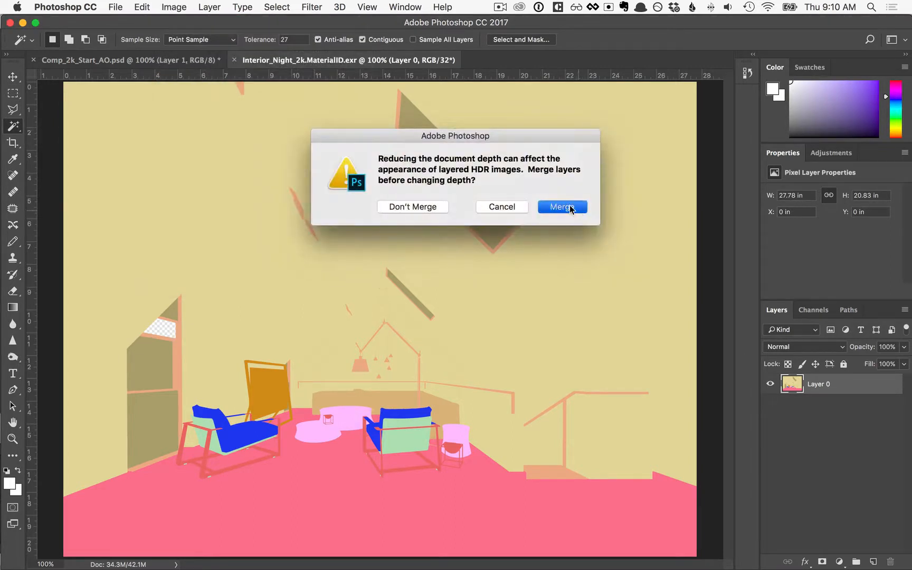
pyautogui.click(153, 233)
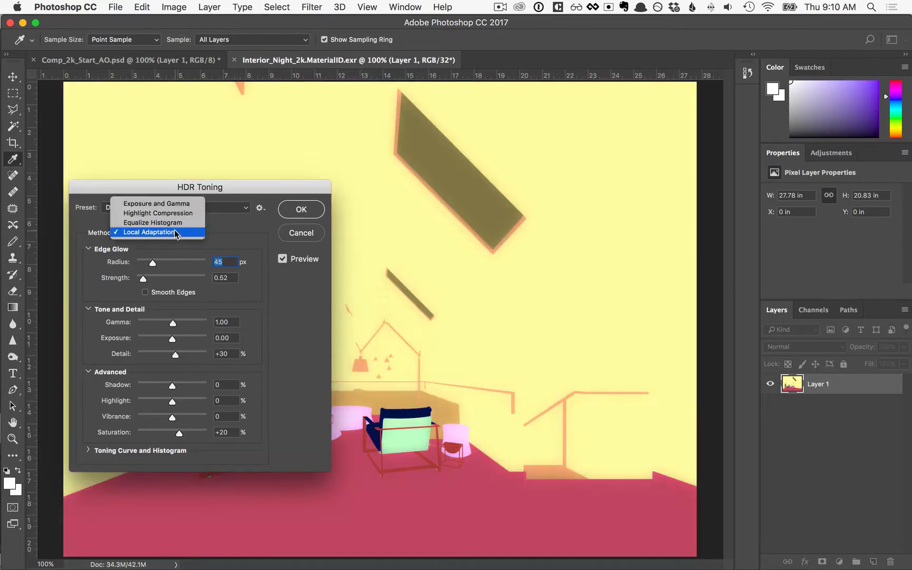
pyautogui.click(178, 204)
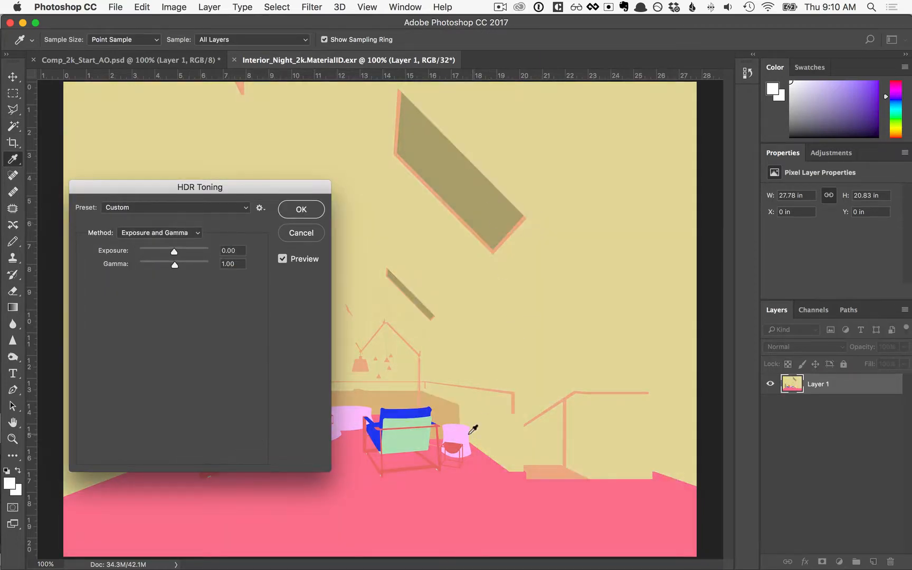
pyautogui.click(301, 210)
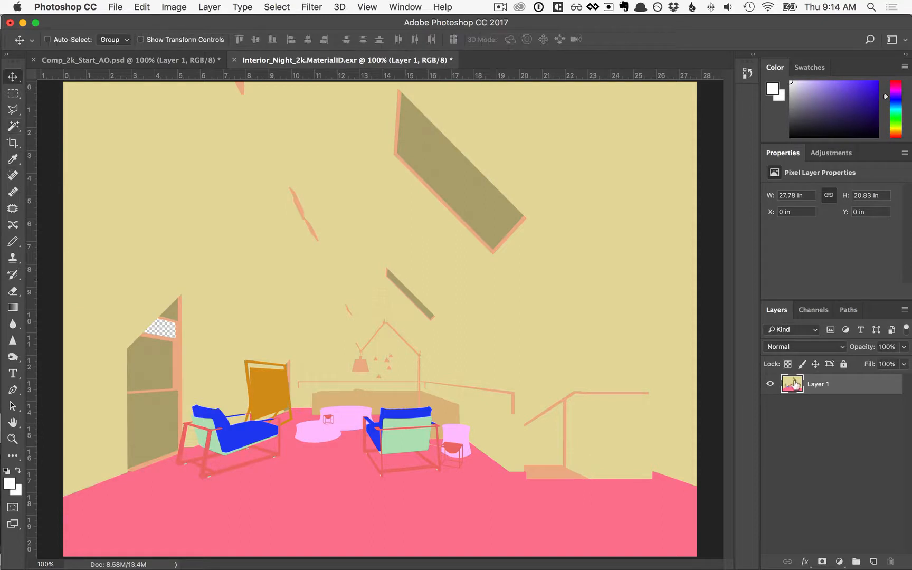
# Copy the material ID layer into Comp_2k_Start_AO.psd, and hide it once its beige wall and ceiling area is selected with the Magic Wand
pyautogui.moveTo(439, 301); pyautogui.dragTo(453, 403)
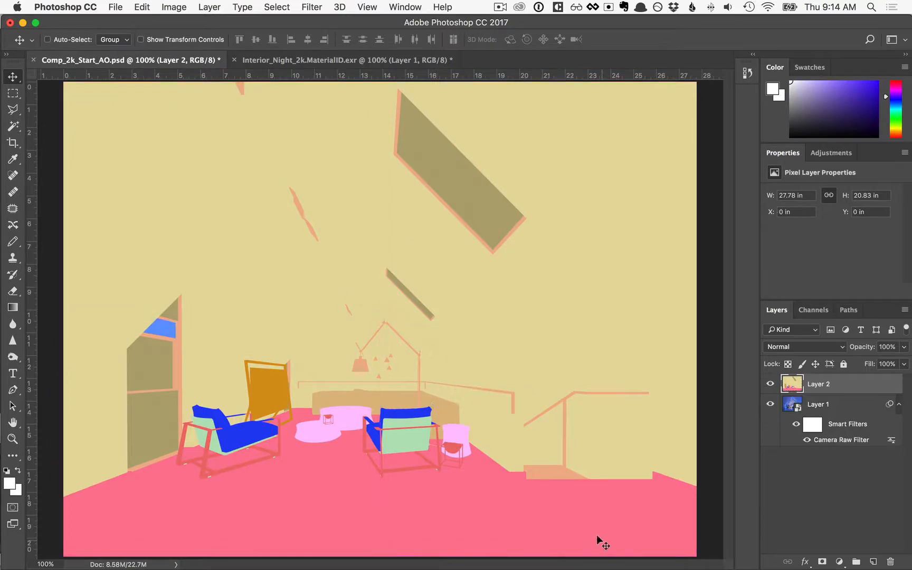
pyautogui.click(14, 126)
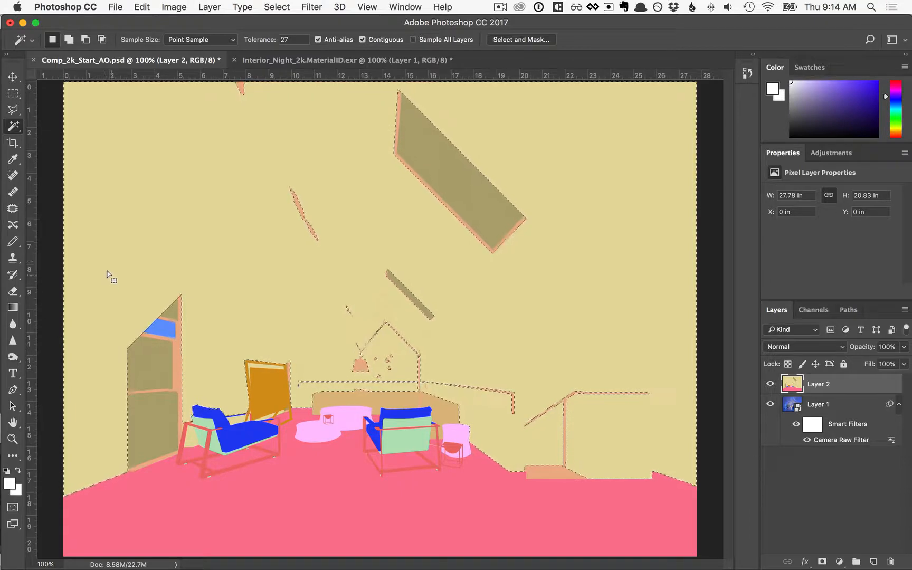
pyautogui.click(770, 384)
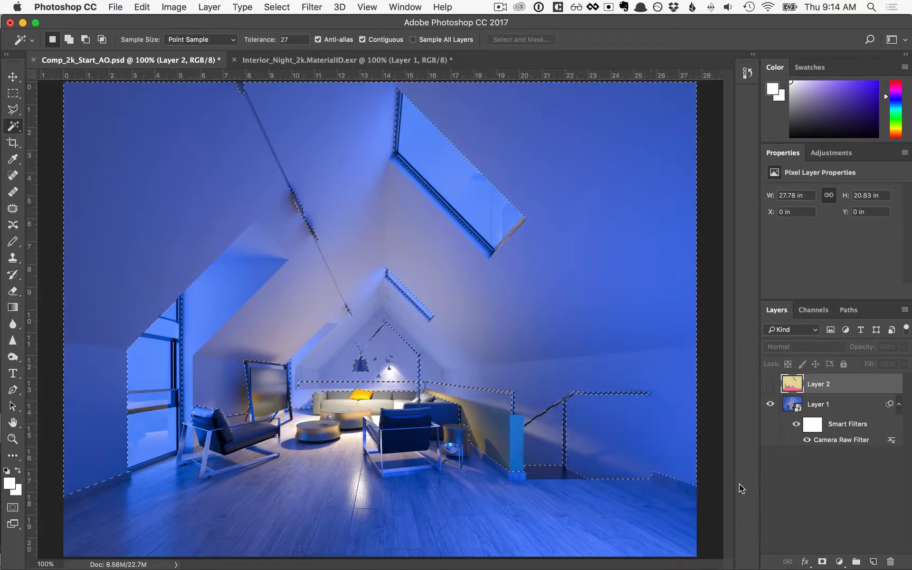
# Add a Curves adjustment masked to the selected walls and ceiling, raising the highlights and lowering the shadows into an S-curve
pyautogui.click(839, 562)
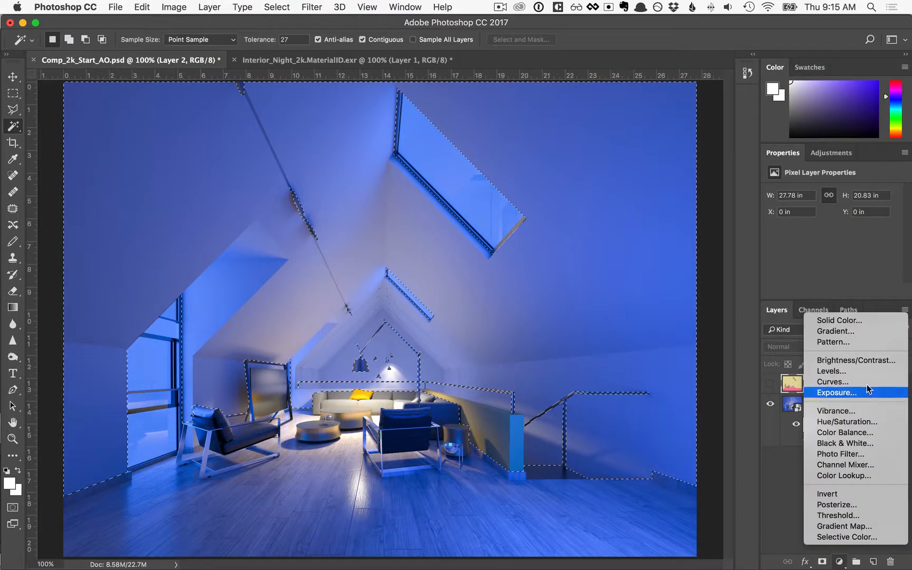
pyautogui.click(846, 381)
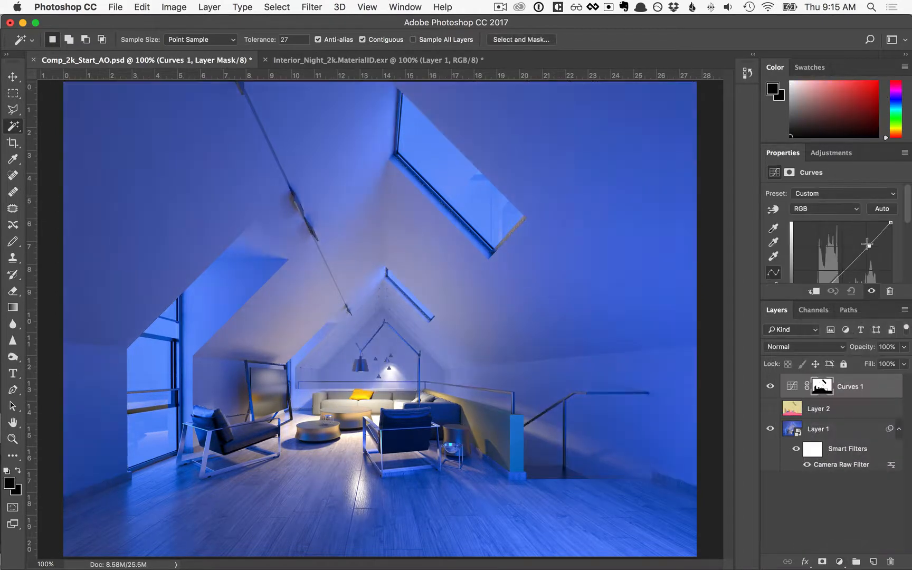
pyautogui.moveTo(859, 255); pyautogui.dragTo(862, 245)
pyautogui.moveTo(830, 302)
pyautogui.mouseDown()
pyautogui.moveTo(830, 365)
pyautogui.moveTo(822, 299)
pyautogui.mouseUp()
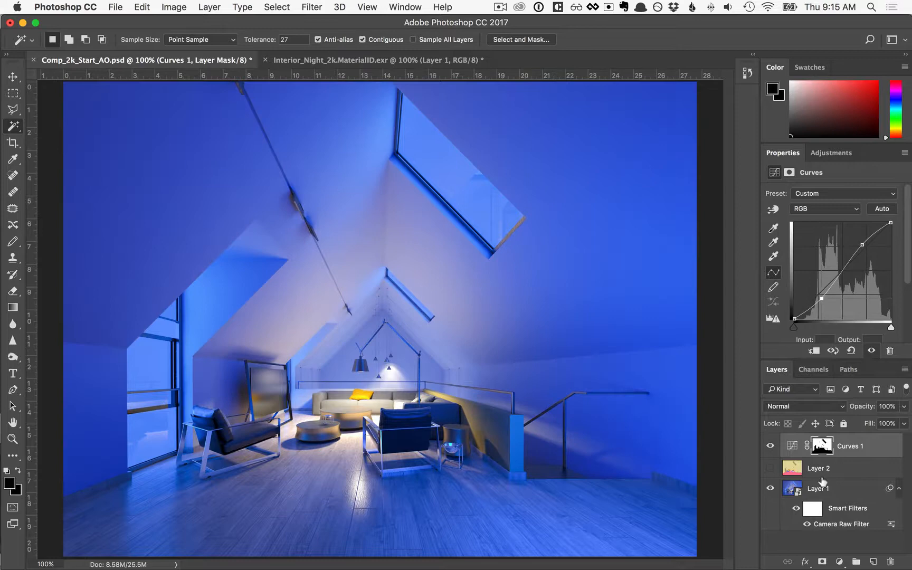
# Add a Color Balance adjustment with shifted midtones, plus a Hue/Saturation adjustment with hue +8 and saturation +9
pyautogui.click(839, 561)
pyautogui.click(836, 430)
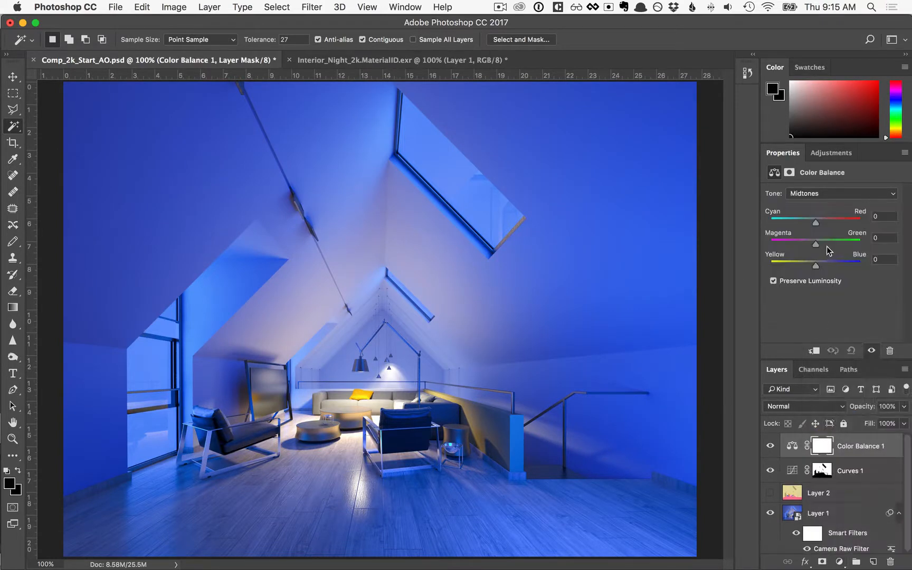
pyautogui.moveTo(816, 222); pyautogui.dragTo(836, 263)
pyautogui.click(839, 562)
pyautogui.click(848, 421)
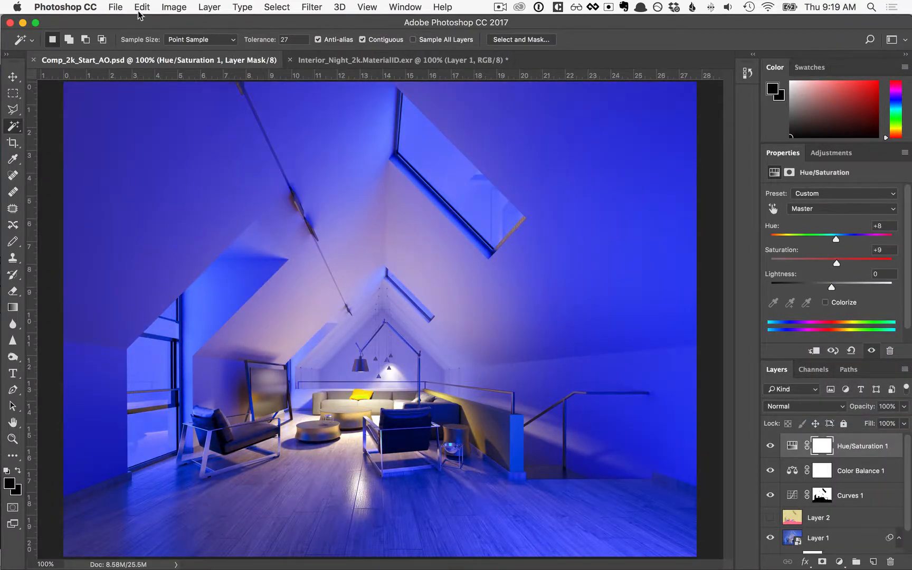
# Save a copy of the composite in JPEG format as composite.jpg in the 08_Simple_Compositing folder
pyautogui.click(116, 6)
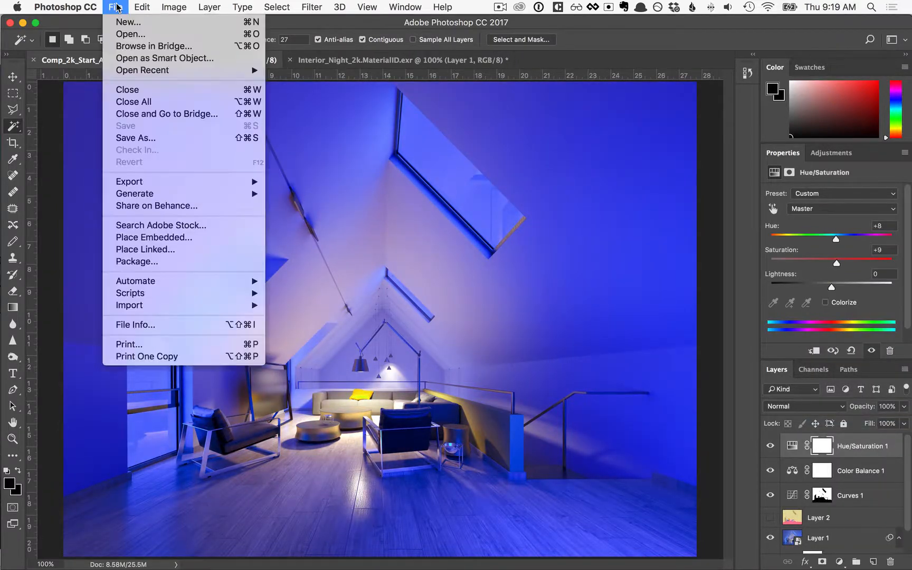
pyautogui.click(148, 138)
pyautogui.click(480, 419)
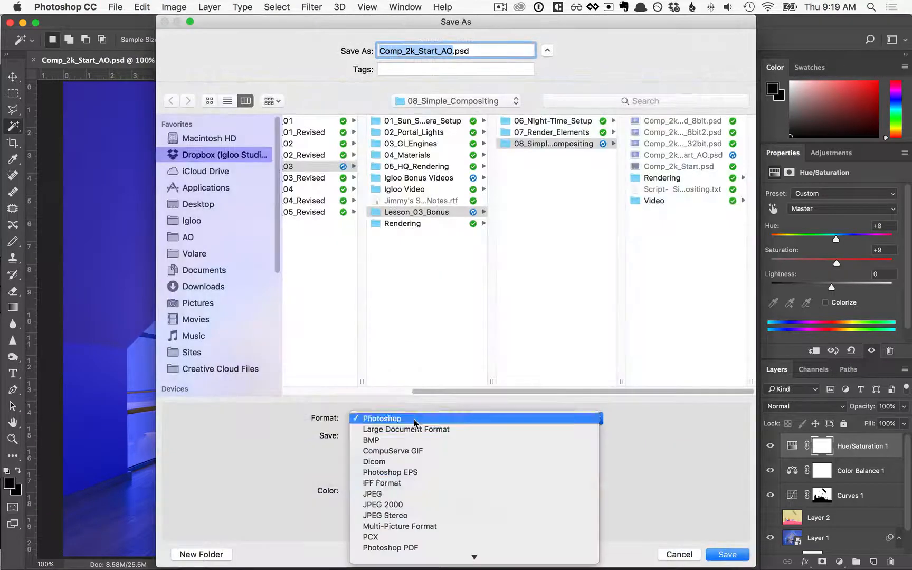
pyautogui.click(380, 501)
pyautogui.write('compositing')
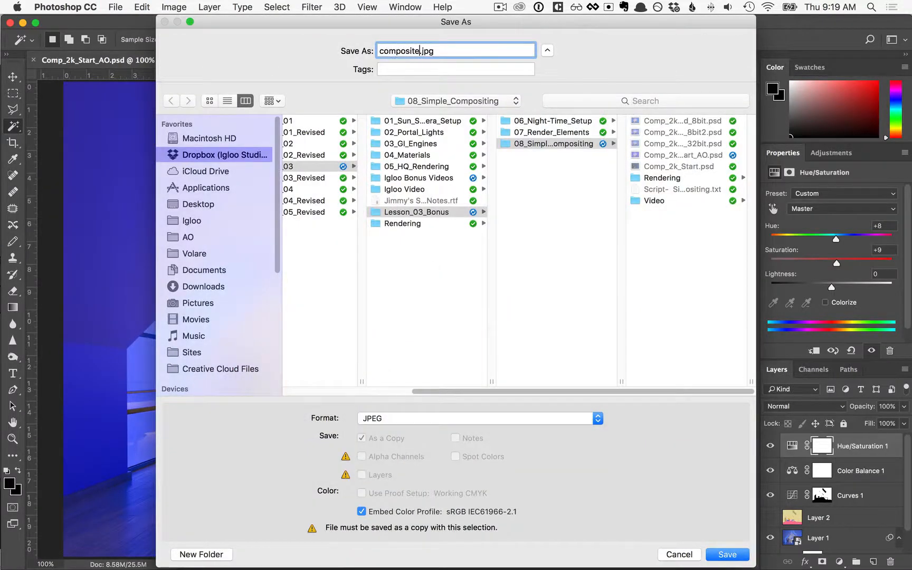